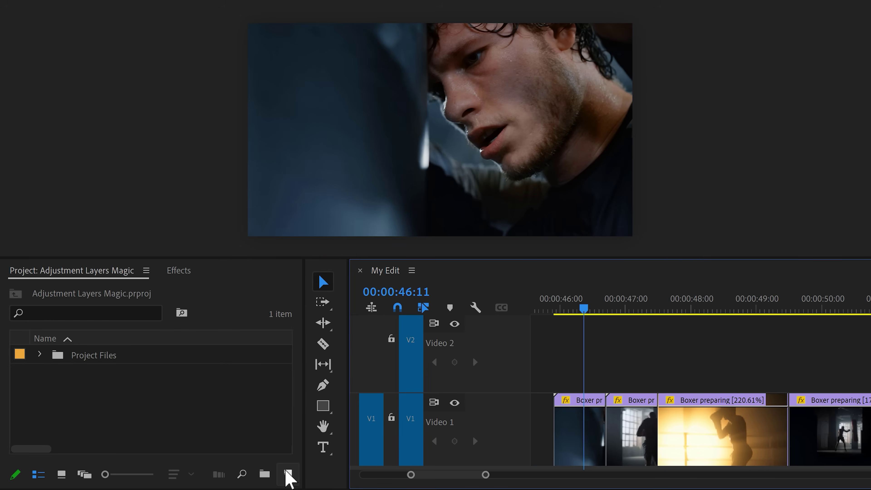
Create a 3840×2160 adjustment layer and stretch it across all the boxing clips on Video 2.
click(288, 475)
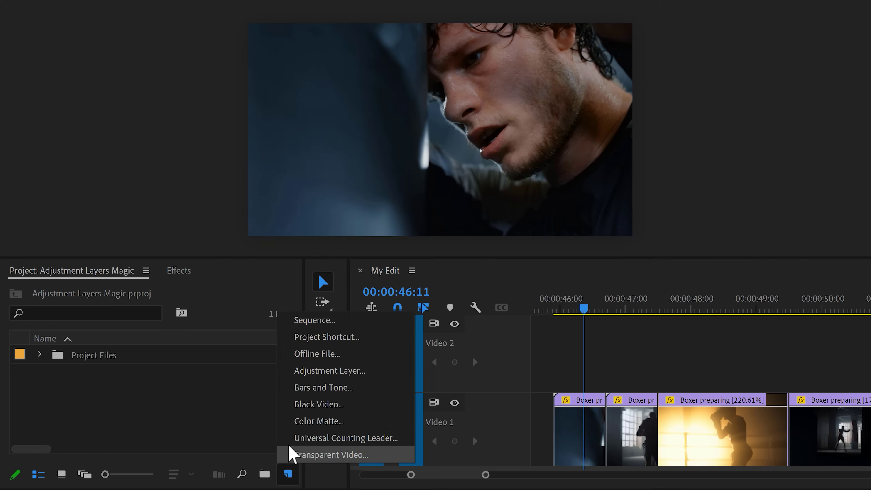
click(308, 371)
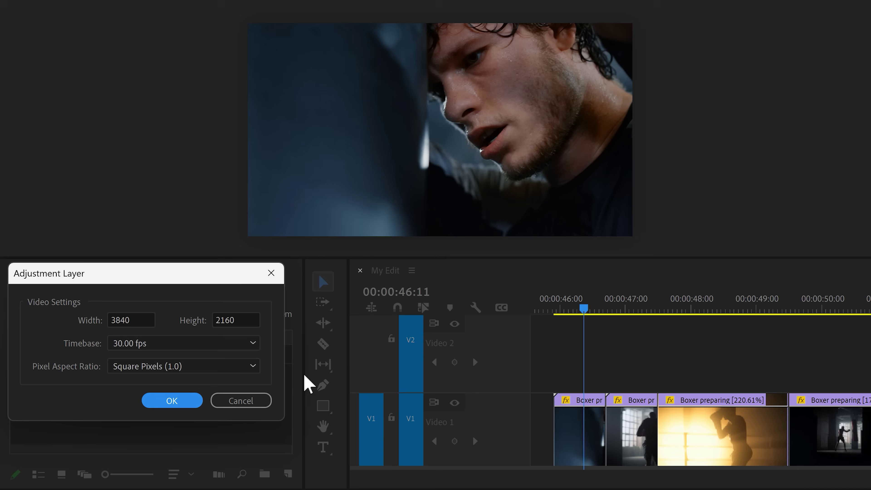
click(173, 401)
drag(142, 369, 262, 356)
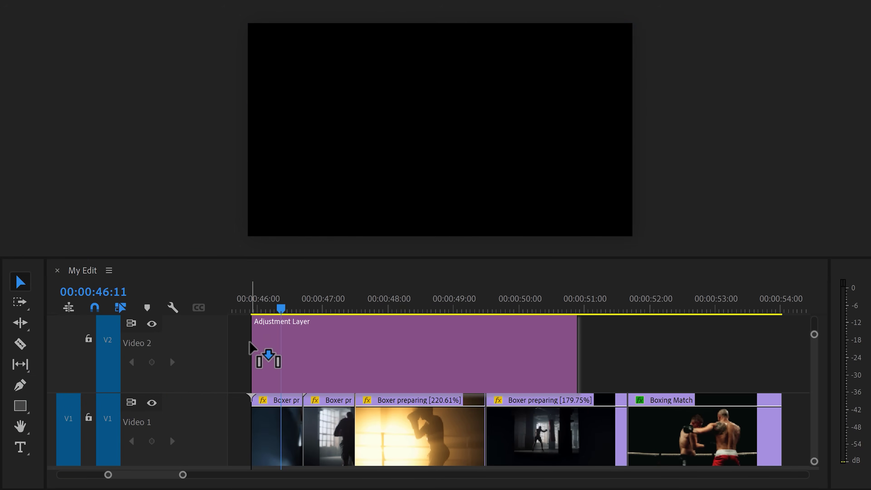
drag(566, 346, 768, 345)
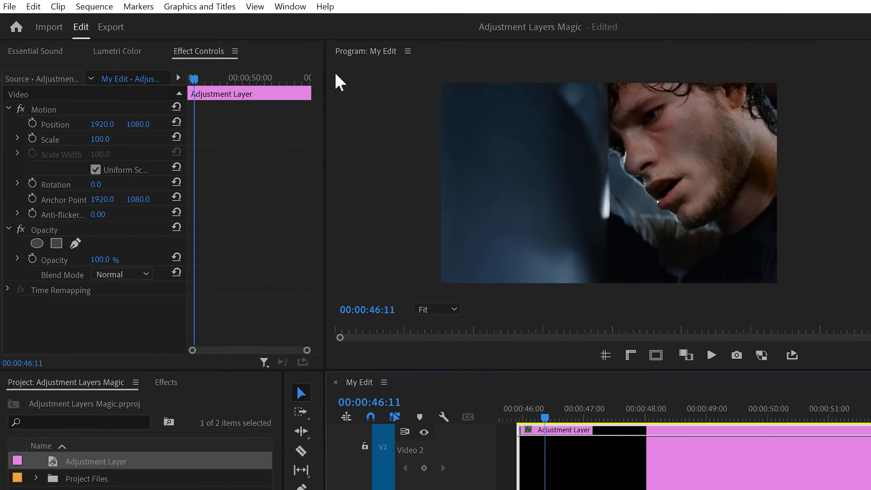
In Lumetri Color's Color Wheels, push Shadows toward blue and Highlights toward warm orange.
click(254, 9)
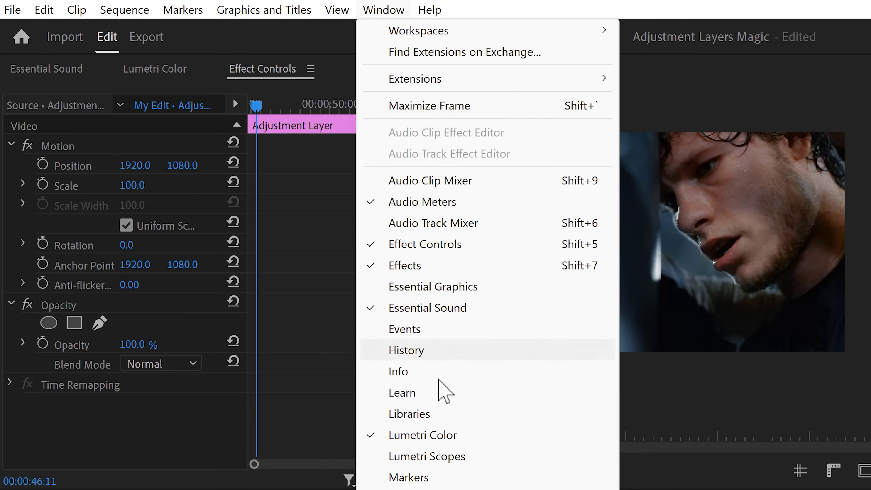
click(430, 435)
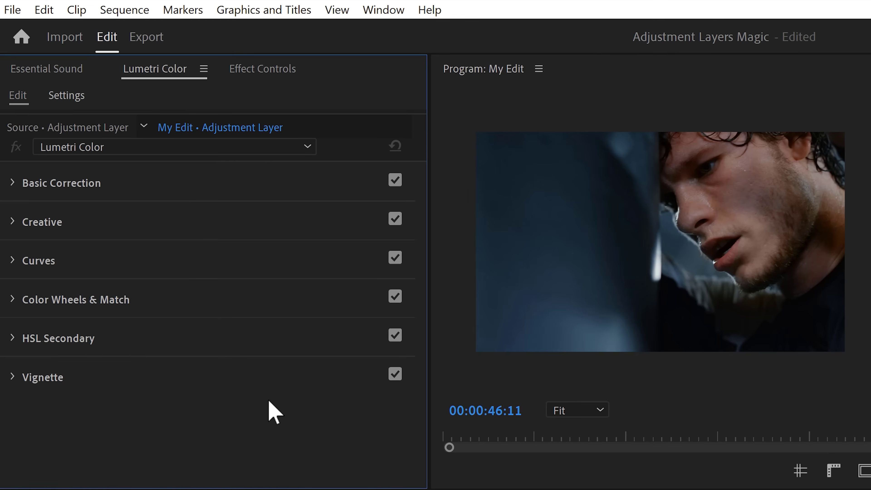
click(86, 302)
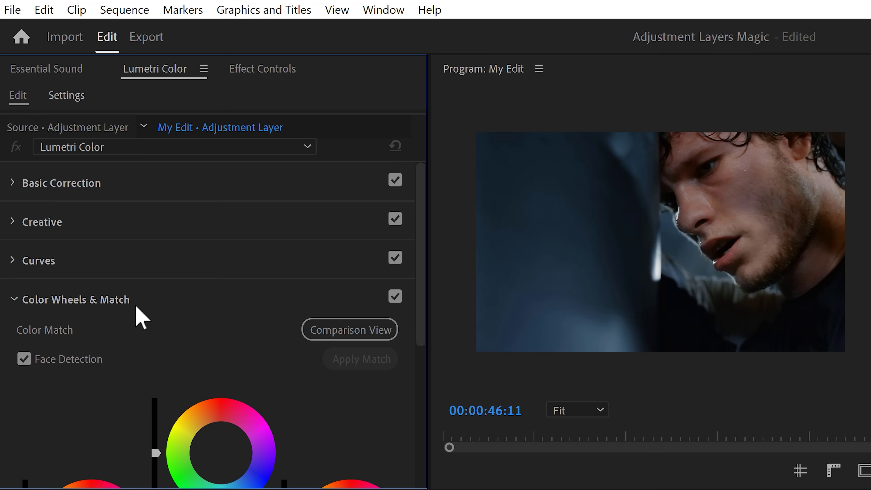
drag(418, 278, 416, 363)
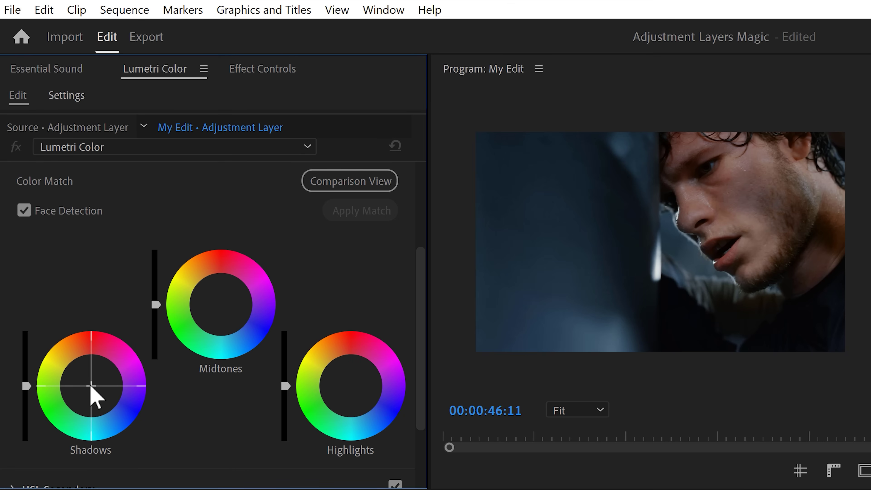
drag(90, 386, 102, 395)
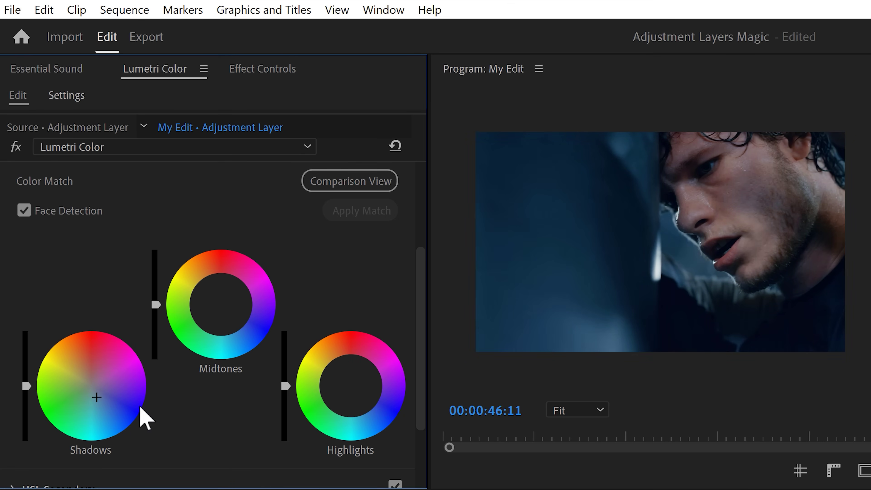
click(350, 388)
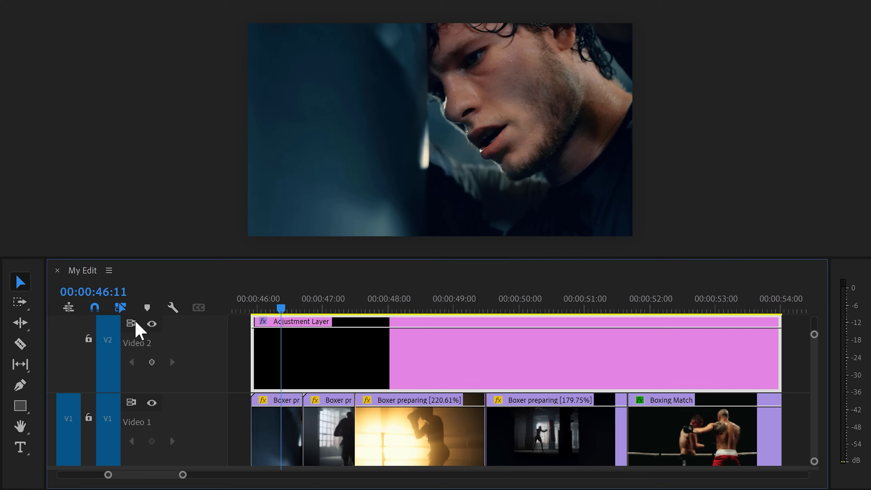
click(152, 324)
click(151, 324)
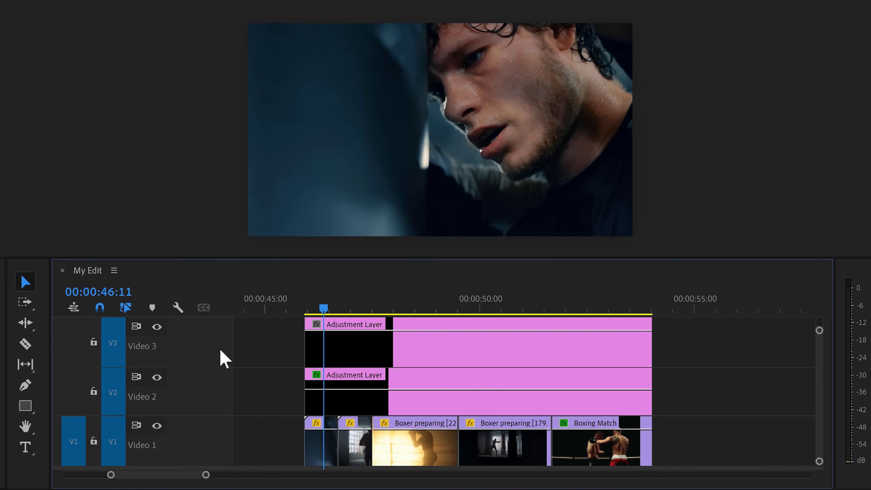
Apply Crop to the Video 3 adjustment layer with Top 12% and Bottom 12%.
click(180, 271)
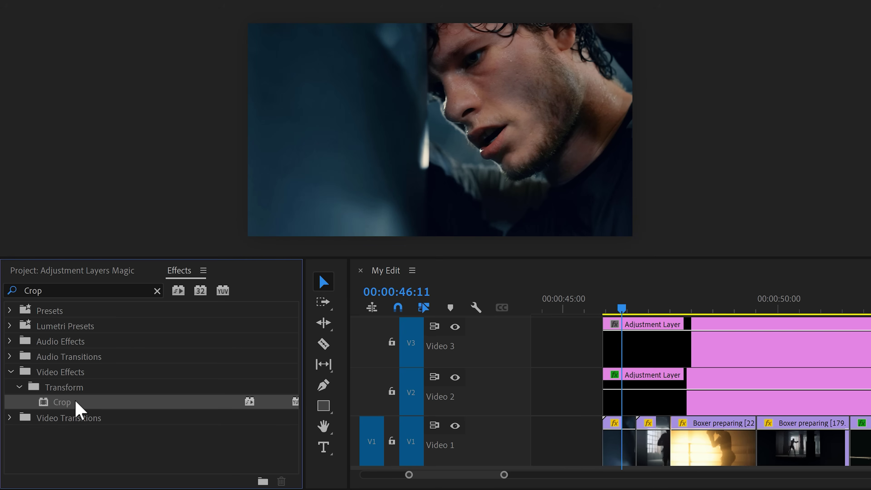
drag(76, 402, 638, 355)
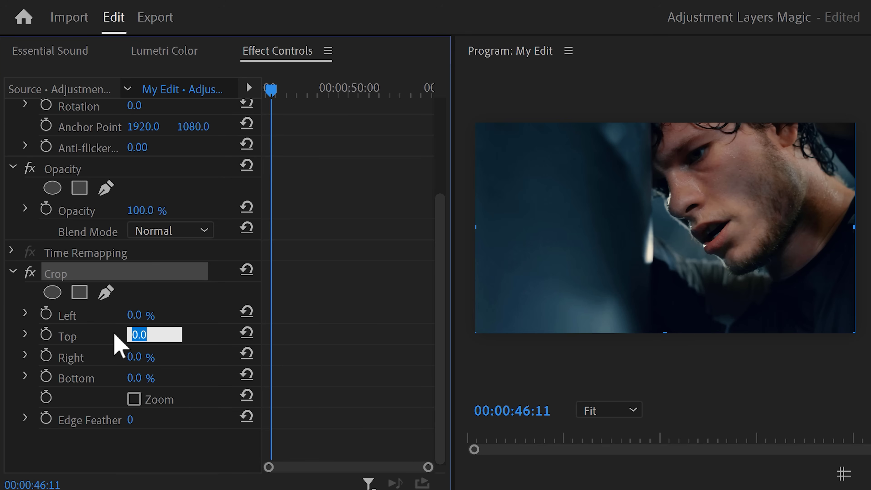
text(12)
key(Return)
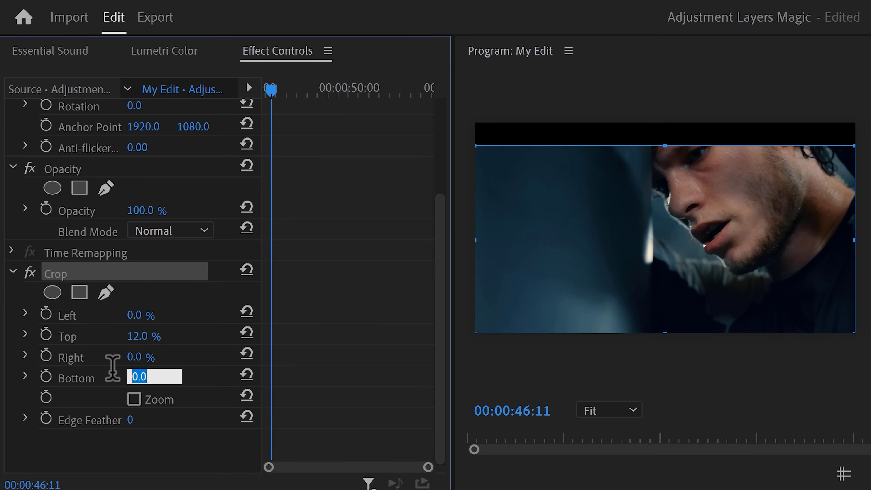
text(12)
key(Return)
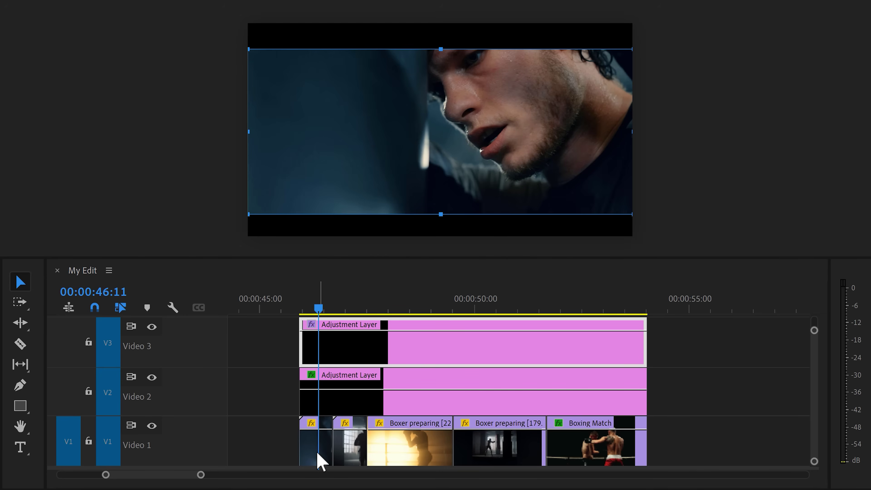
Nest both adjustment layers as 'Teal and Orange Cinematic', then replace the nest with the sequence's layers.
click(317, 459)
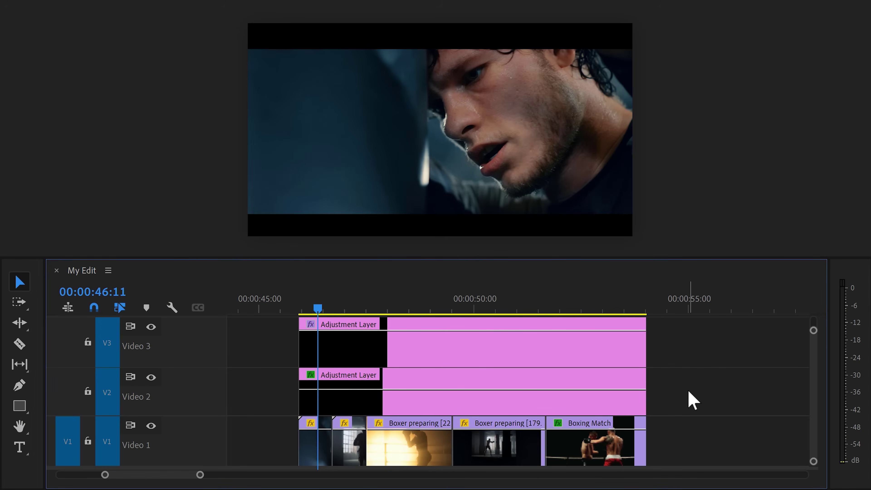
drag(651, 387, 516, 353)
right_click(498, 349)
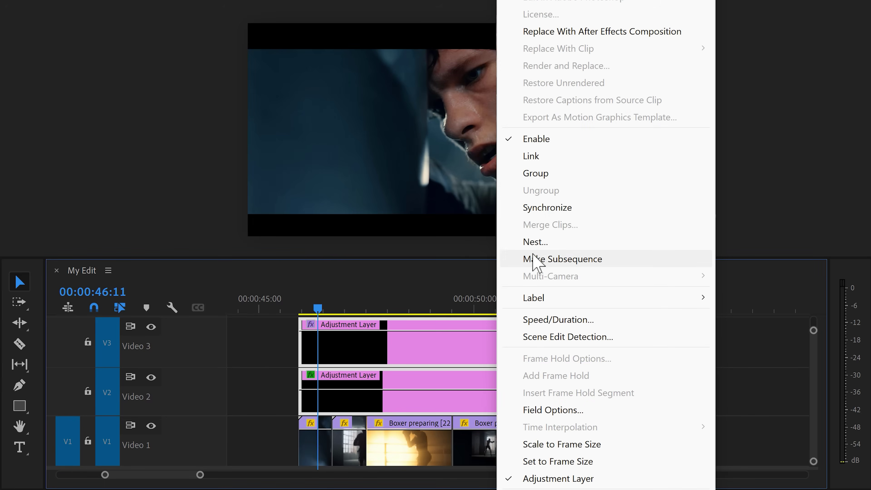
click(537, 242)
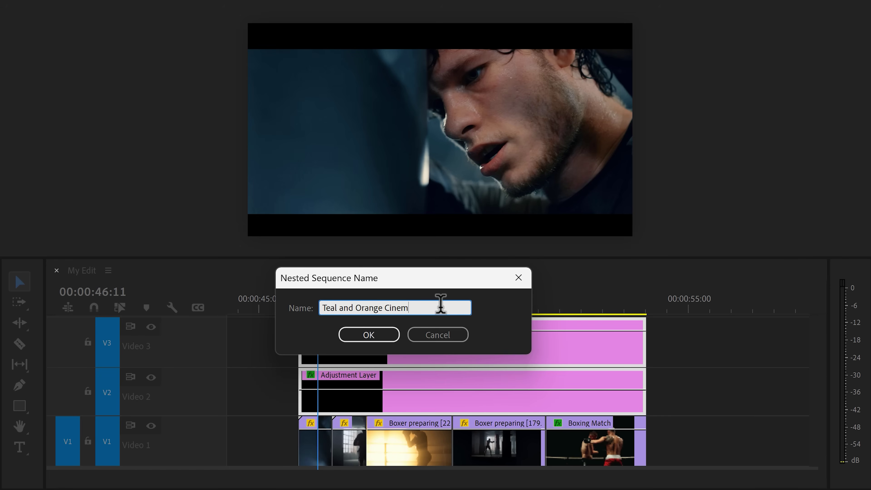
click(370, 336)
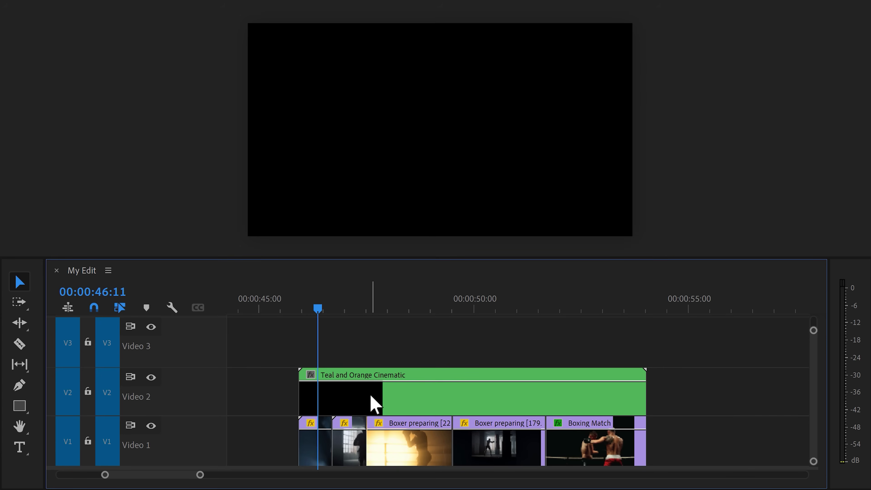
key(Delete)
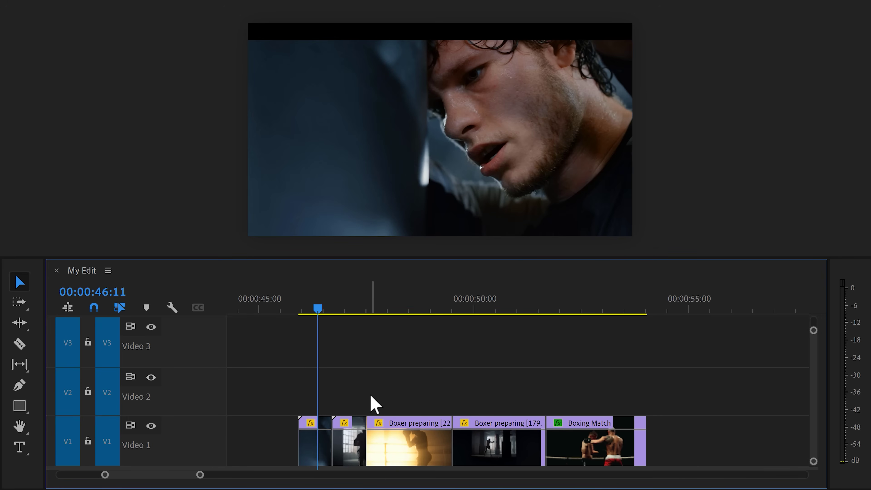
drag(233, 406, 467, 374)
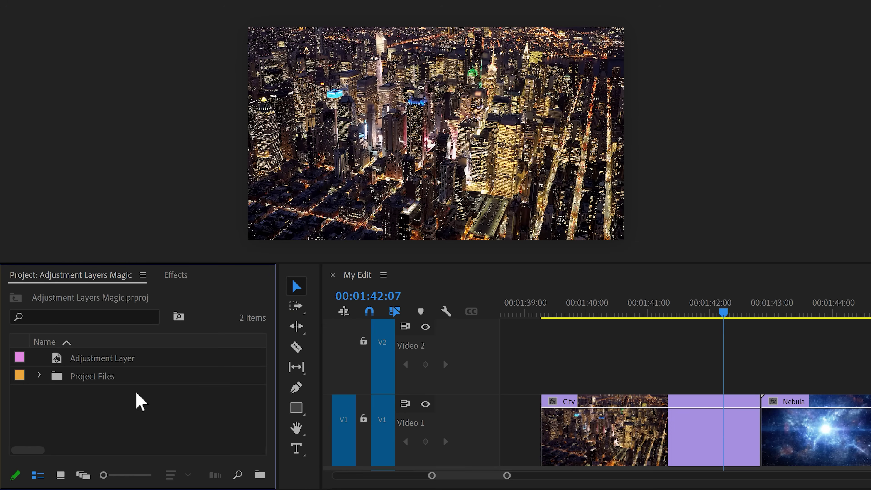
Lay a short adjustment layer over the City–Nebula cut on Video 2 and apply VR Rotate Sphere.
drag(120, 362, 723, 360)
drag(474, 359, 481, 358)
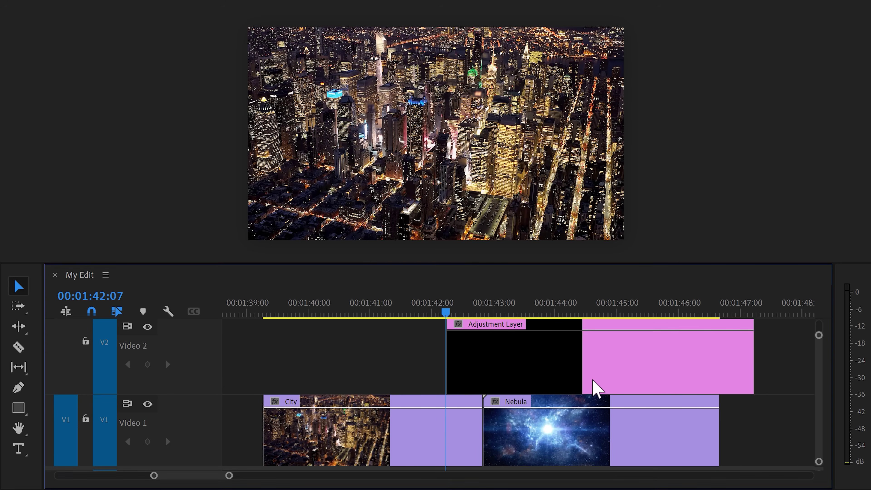
drag(753, 357, 520, 354)
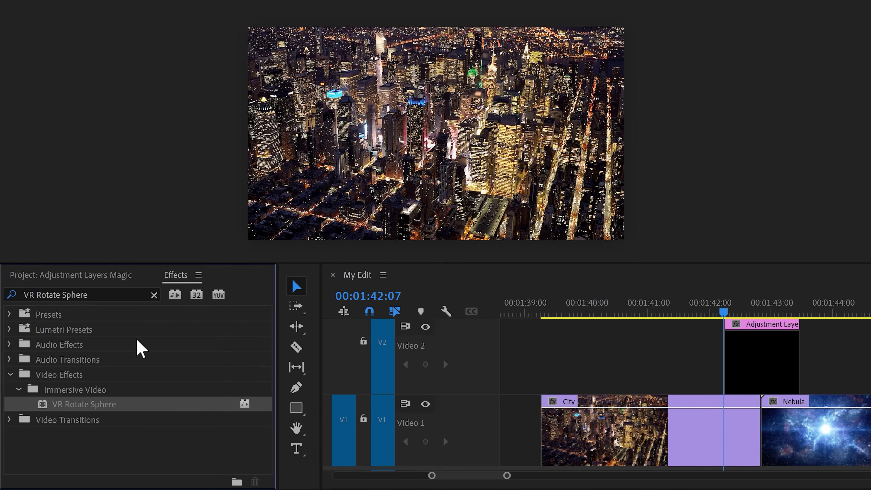
drag(188, 387, 737, 369)
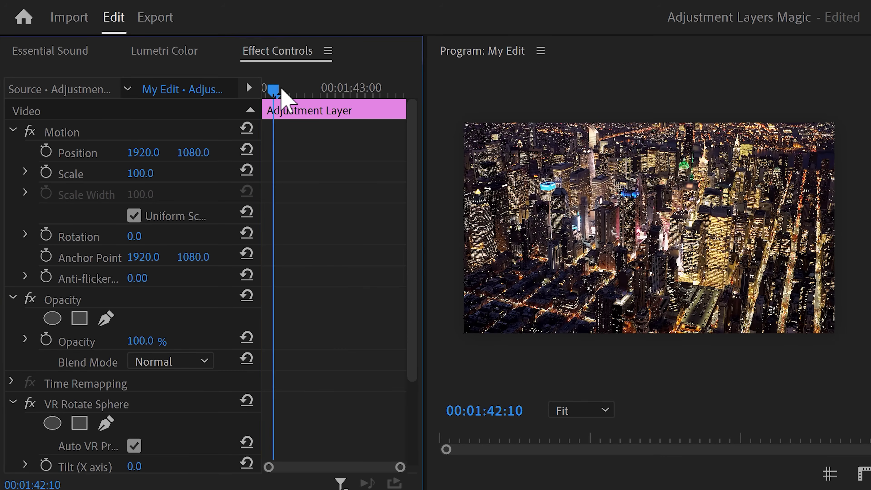
Keyframe VR Rotate Sphere Tilt (X axis) from 0 to 360° across the adjustment layer.
drag(414, 251, 405, 335)
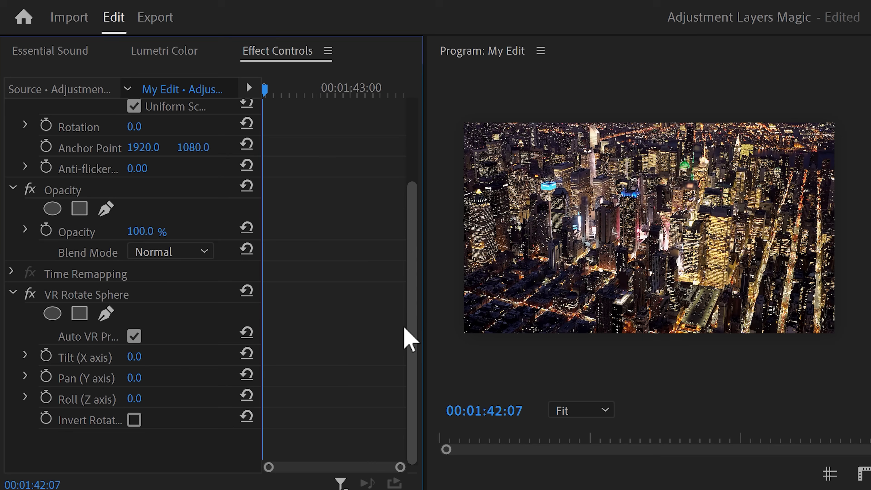
click(46, 356)
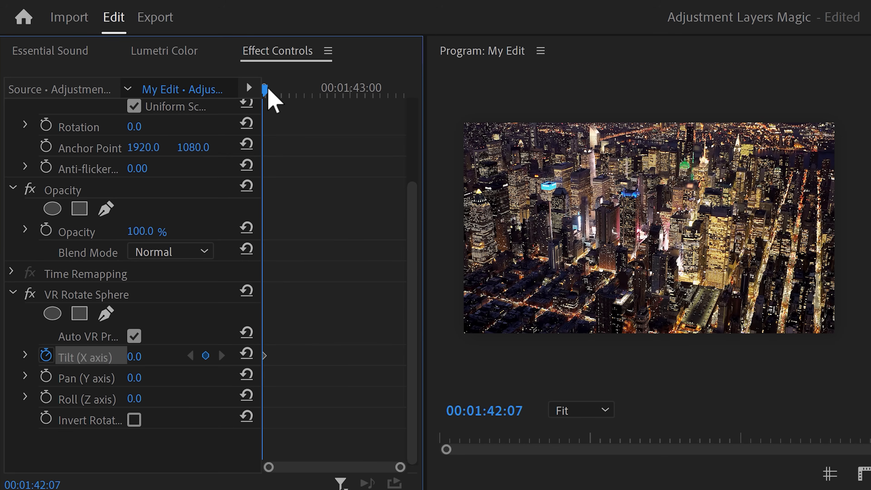
drag(268, 89, 392, 101)
click(150, 354)
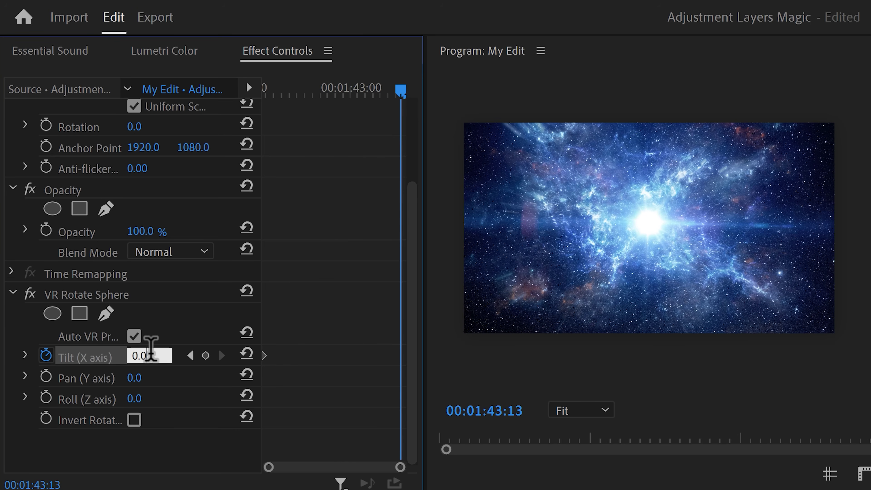
text(360)
key(Return)
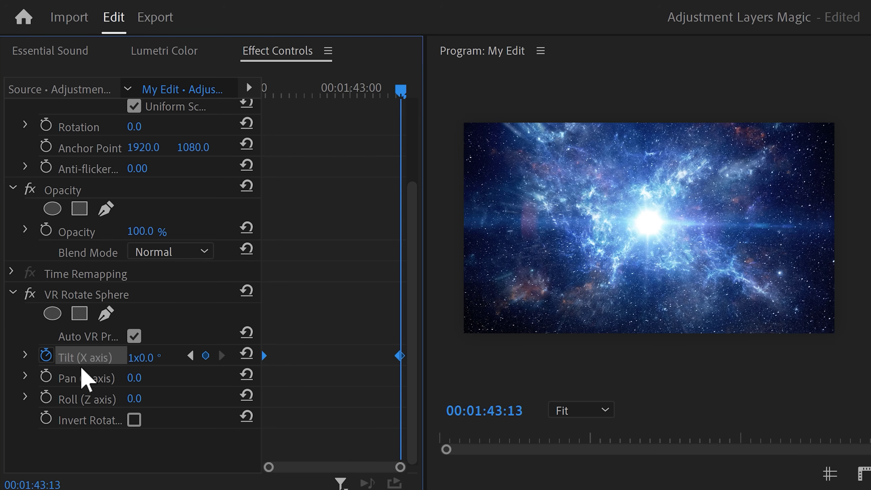
click(26, 357)
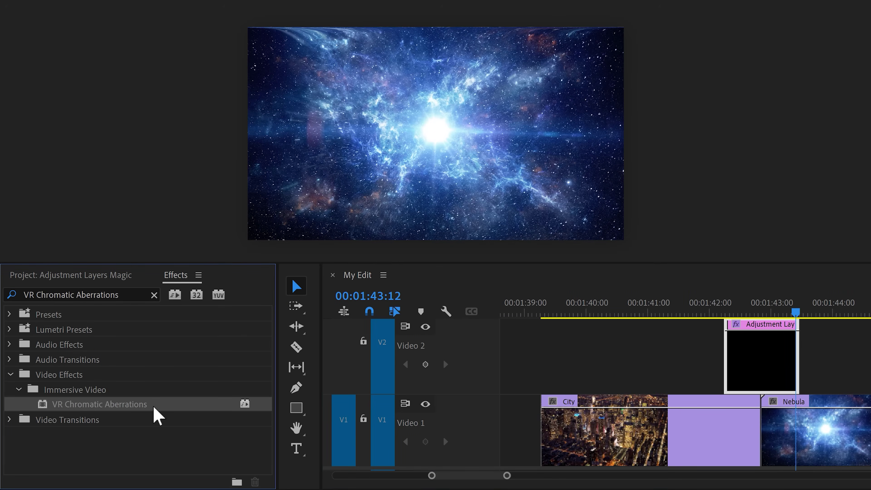
Apply VR Chromatic Aberrations to the adjustment layer and zero its Red, Green, Blue and Falloff values.
drag(155, 409, 744, 364)
drag(468, 364, 468, 363)
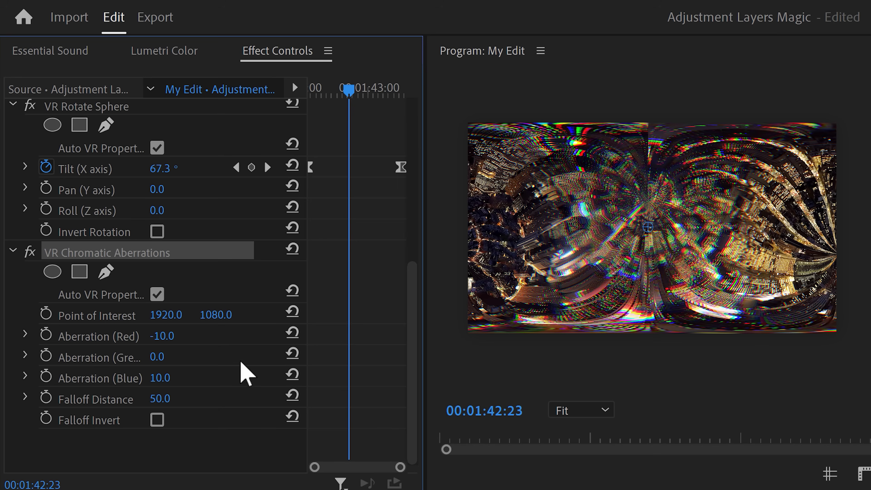
click(158, 335)
text(0)
click(160, 377)
text(0)
click(160, 399)
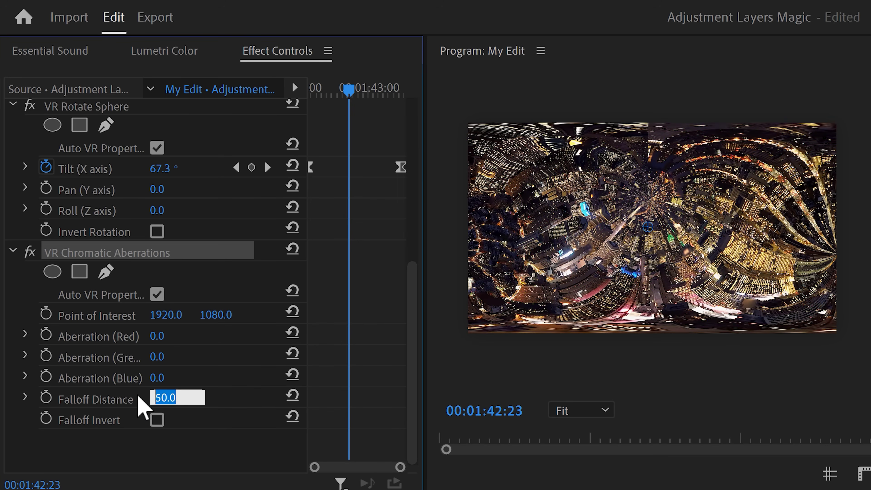
text(0)
key(Return)
click(310, 90)
Set zero-value keyframes for Red, Green, Blue and Falloff Distance at the layer's start and end.
click(45, 334)
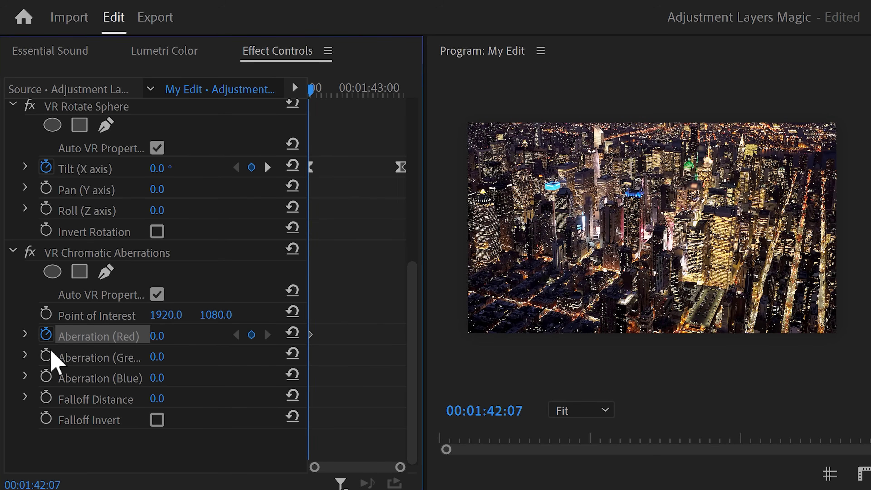
click(45, 356)
click(45, 376)
click(46, 397)
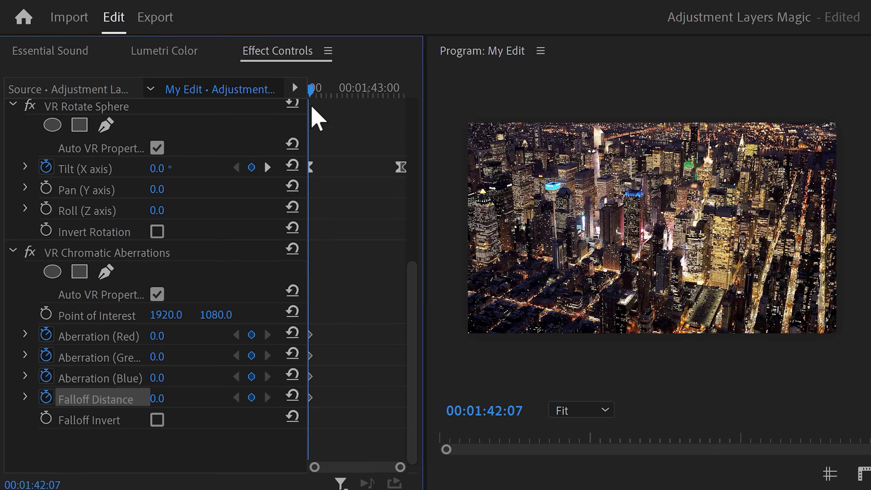
drag(312, 90, 405, 88)
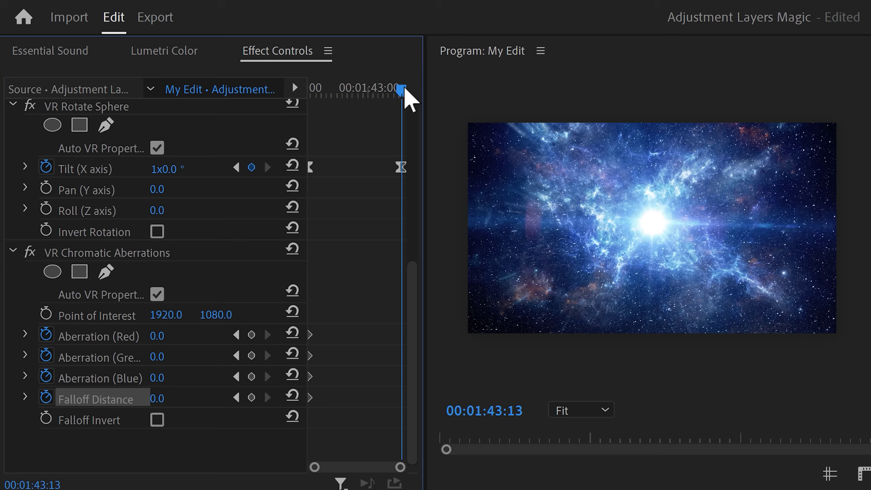
click(251, 334)
click(251, 356)
click(251, 376)
click(253, 397)
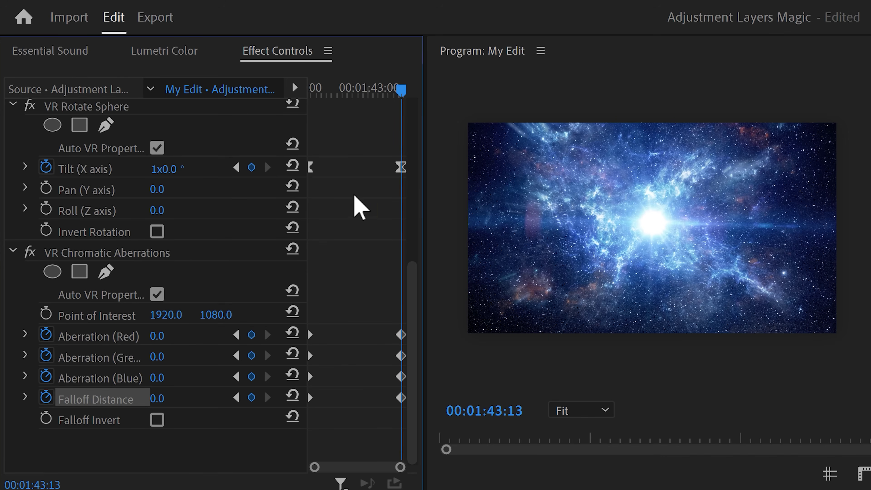
Mid-transition, raise the aberrations to peak at Red 9, Green 71, Blue 66, Falloff 99.
drag(398, 98, 353, 96)
drag(190, 333, 205, 333)
drag(158, 357, 192, 357)
drag(157, 398, 192, 398)
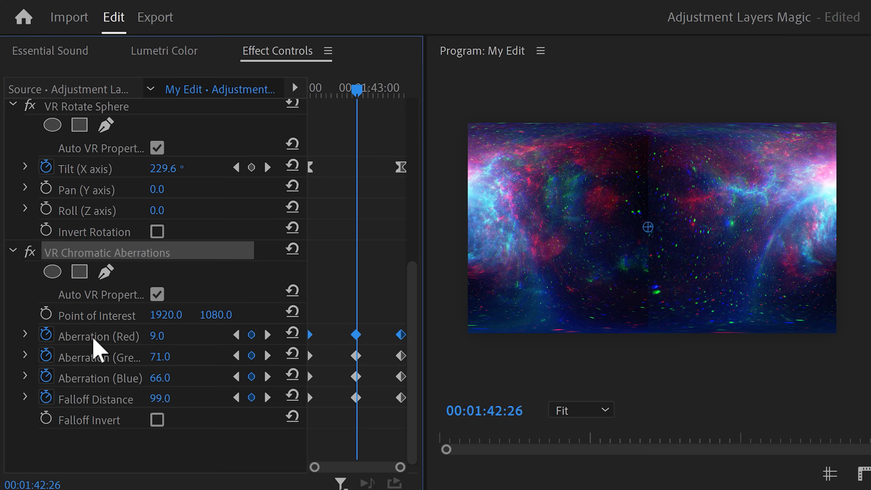
Drag the Bezier handle so the Aberration (Red) curve eases into its final keyframe.
click(26, 334)
drag(405, 375, 409, 395)
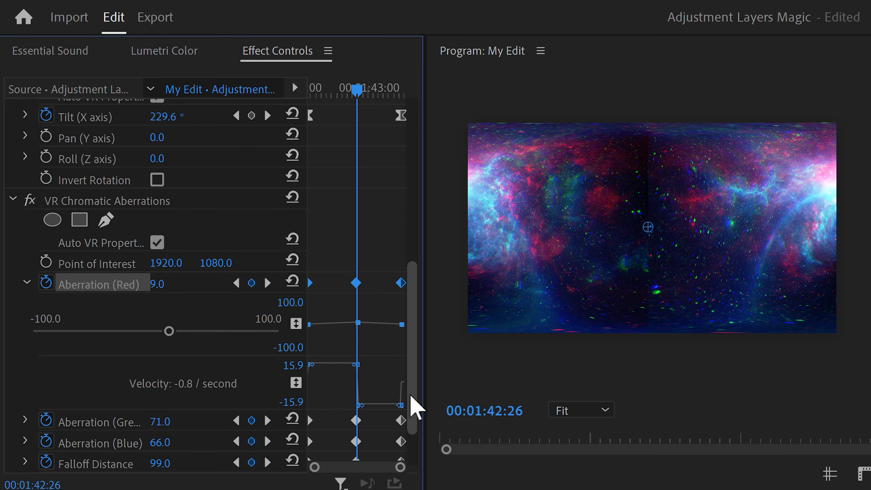
drag(314, 369, 338, 402)
click(401, 283)
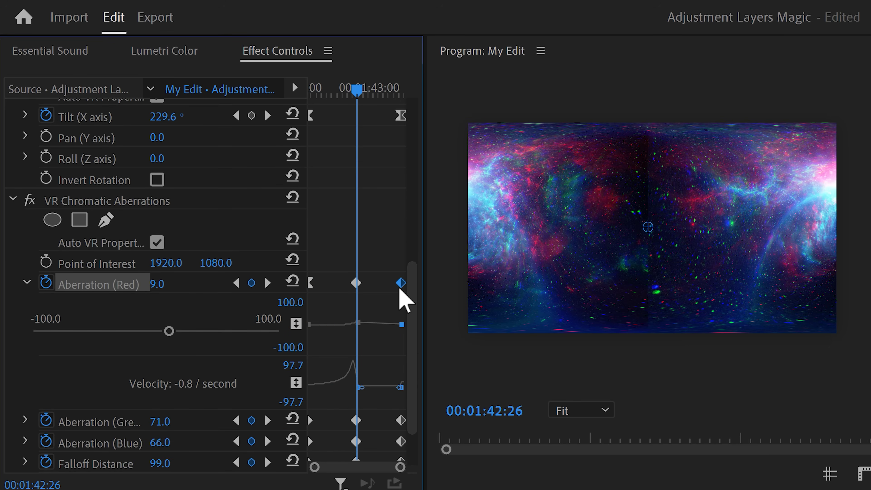
drag(398, 383, 373, 386)
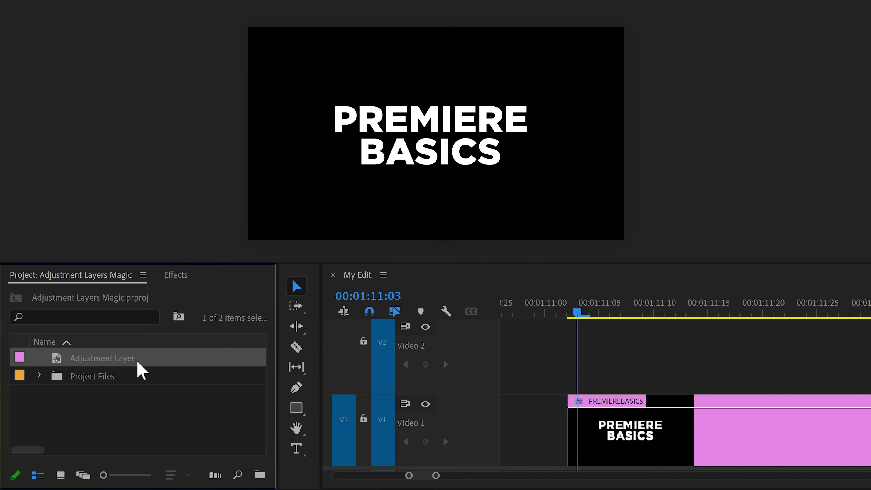
Drop an Adjustment Layer onto V2 directly above the PREMIERE BASICS title clip.
drag(138, 363, 279, 371)
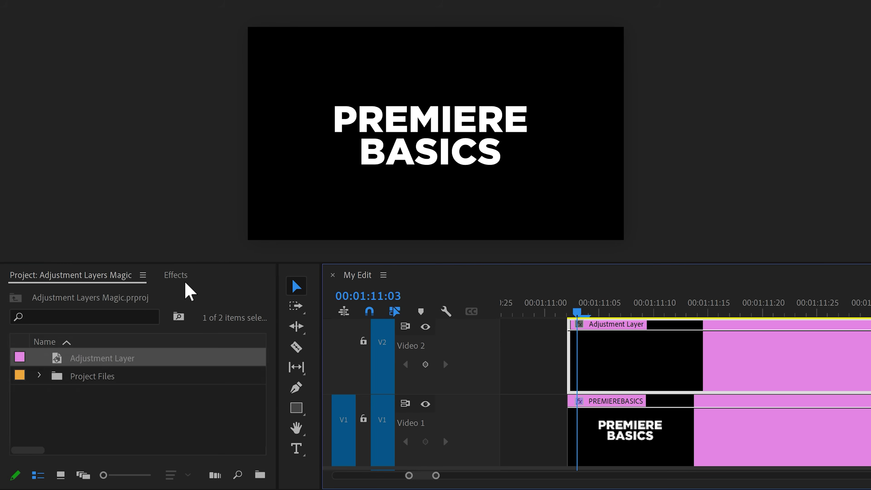
Add Distort > Transform to the PREMIERE BASICS adjustment layer, leaving its default values.
click(175, 276)
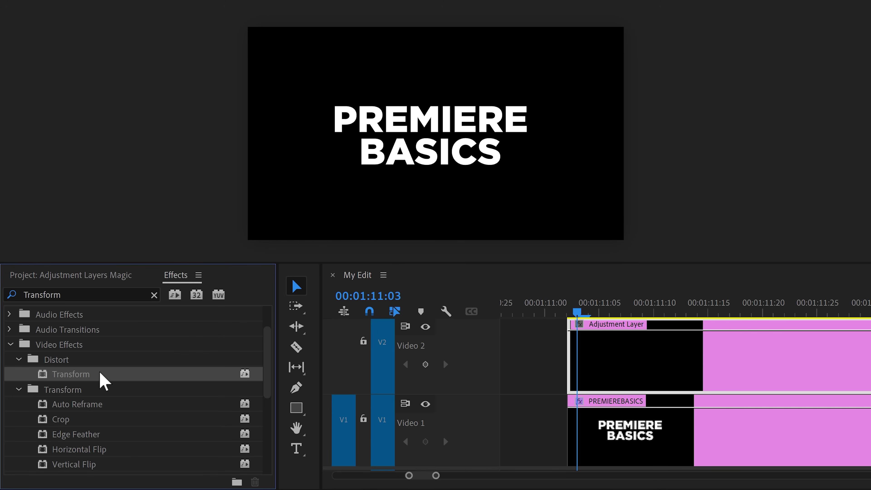
drag(103, 381, 613, 356)
drag(336, 357, 335, 357)
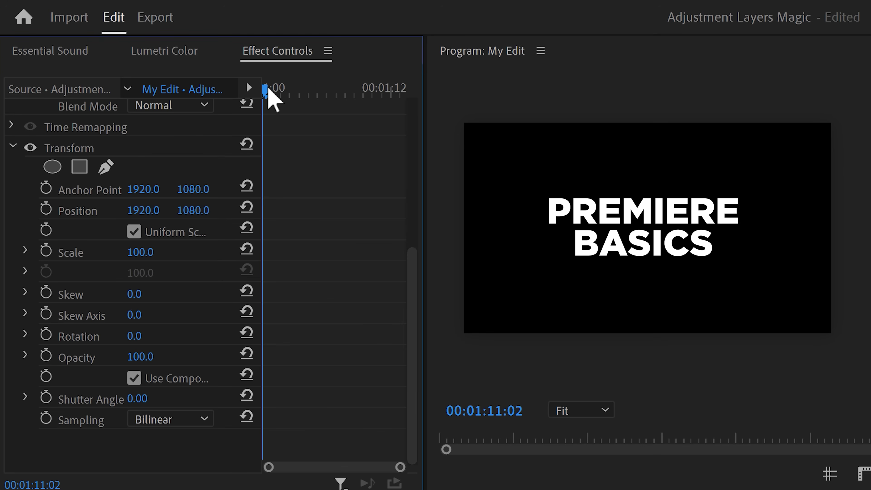
drag(268, 89, 278, 90)
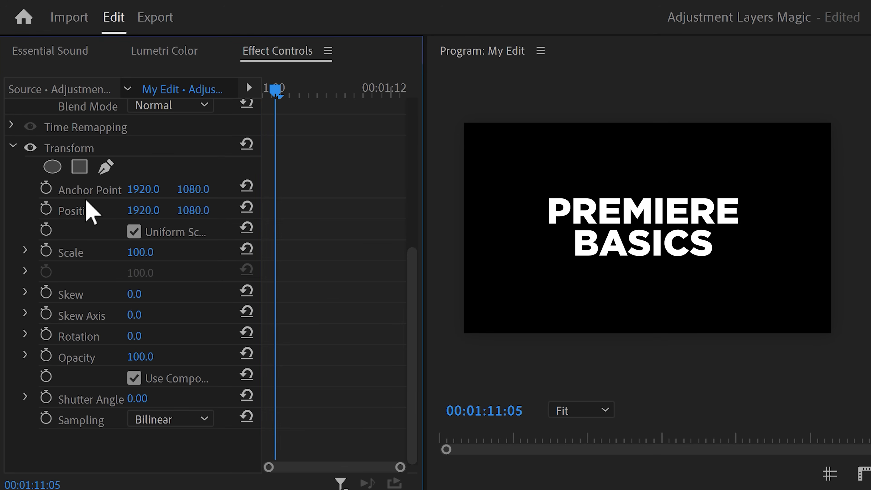
Keyframe the title's Position frame by frame: 1656/756, then 2327/870, then back to 1920/1080.
click(47, 209)
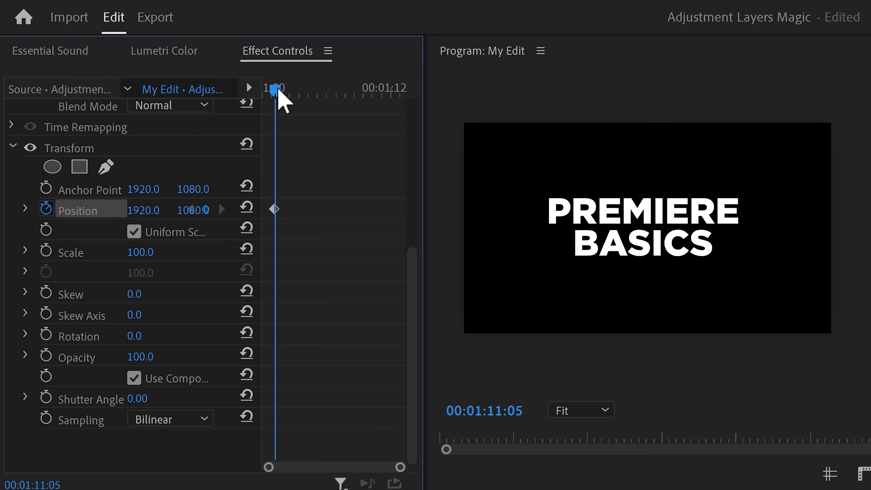
drag(278, 92, 284, 92)
drag(192, 210, 138, 210)
drag(280, 90, 284, 90)
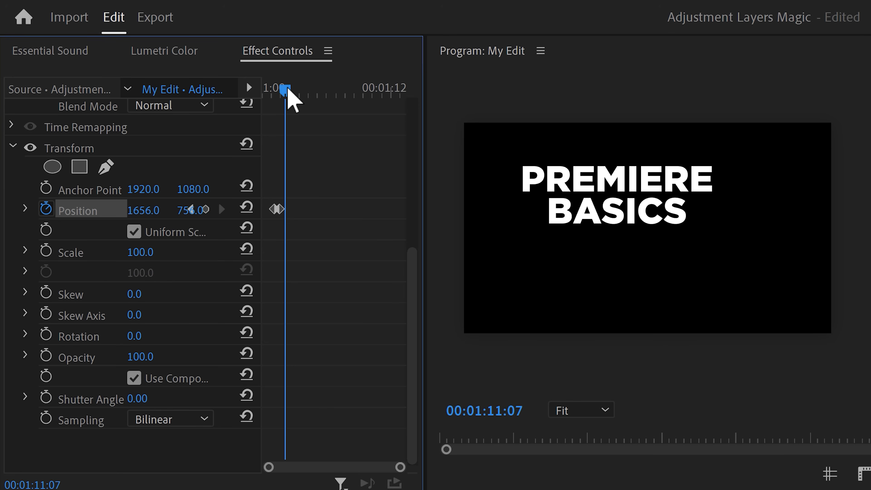
drag(146, 210, 181, 211)
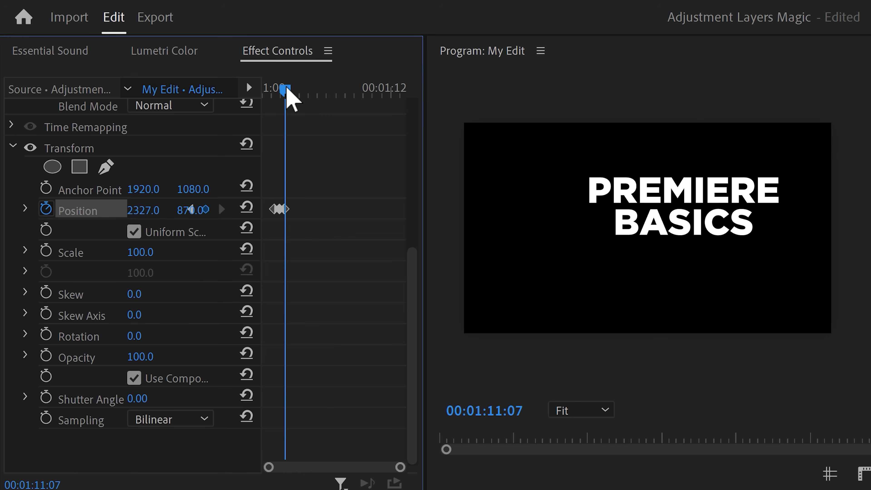
drag(287, 90, 294, 90)
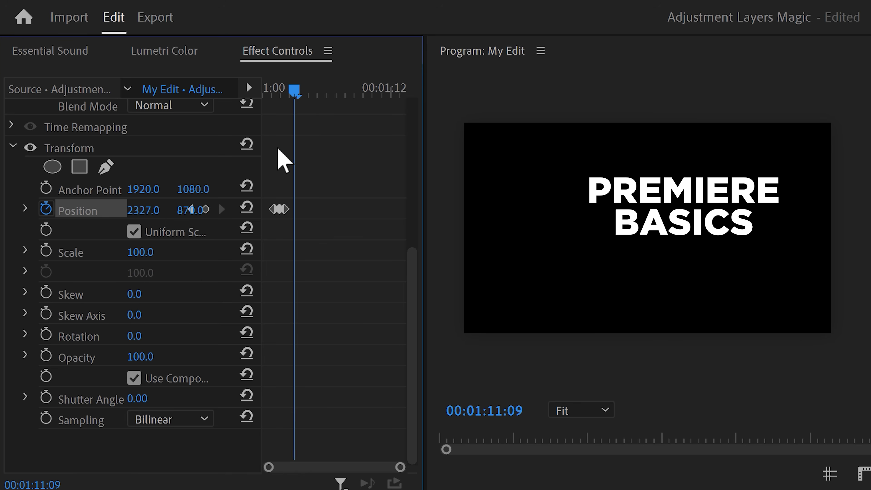
click(247, 208)
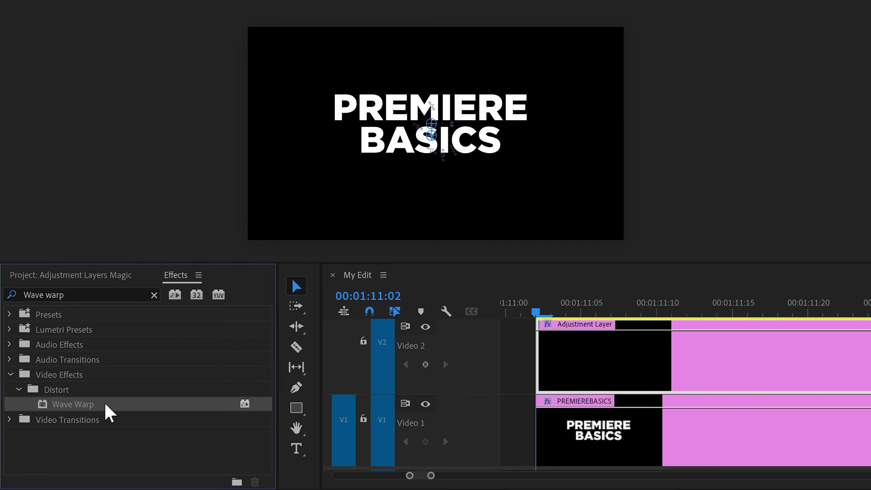
Drop Wave Warp on the Adjustment Layer, choose a Square wave with 0° Direction, and keyframe Wave Height.
mouse_move(109, 413)
mouse_down()
mouse_move(244, 397)
mouse_move(224, 374)
mouse_move(305, 362)
mouse_move(297, 366)
mouse_up()
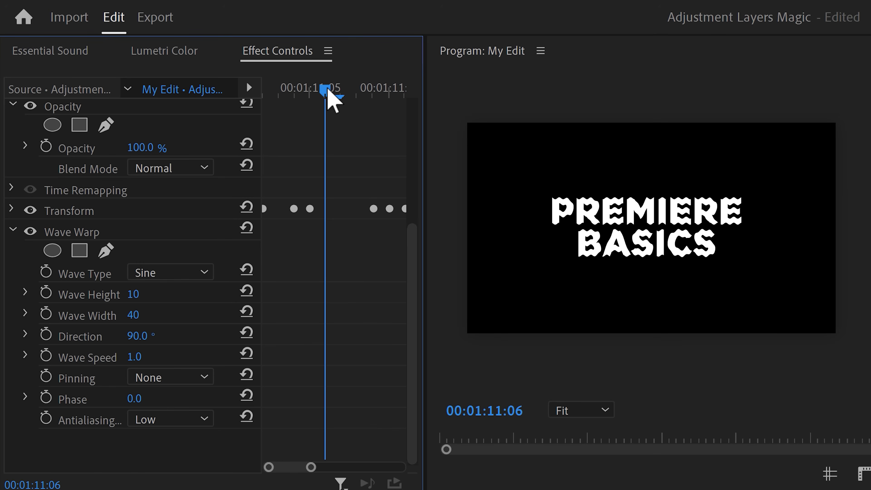
drag(323, 92, 273, 108)
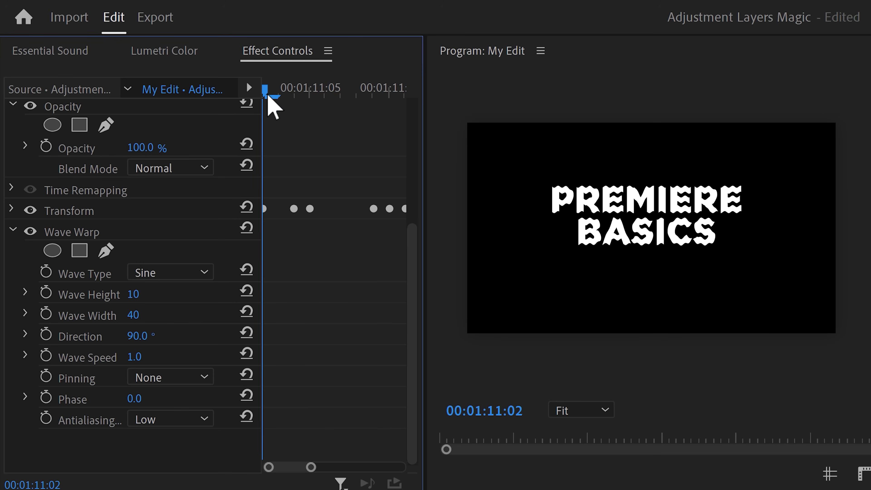
click(203, 275)
click(199, 321)
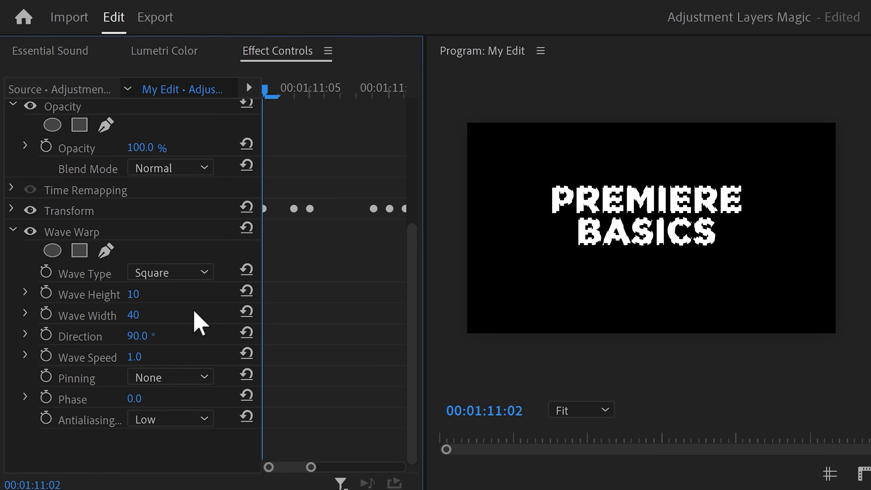
click(140, 335)
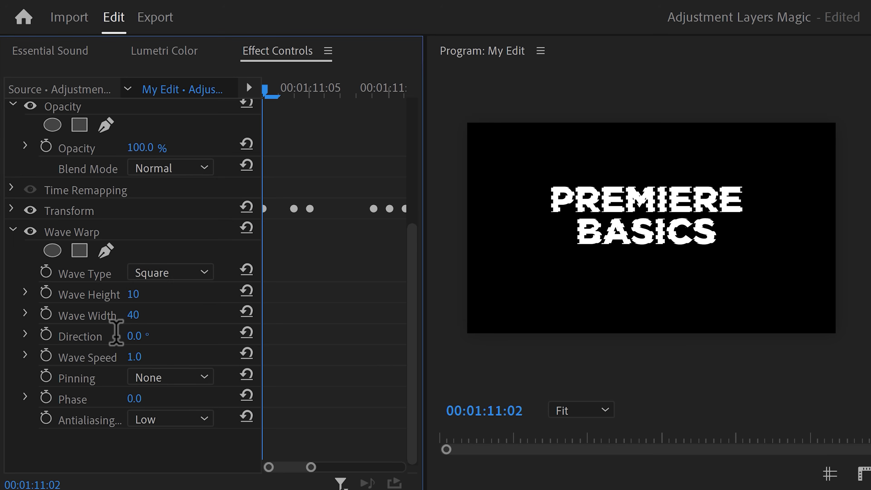
click(46, 293)
Hold Wave Height at 28 through 00:01:11:04, then drop it to 0 at 00:01:11:05.
drag(132, 295, 163, 294)
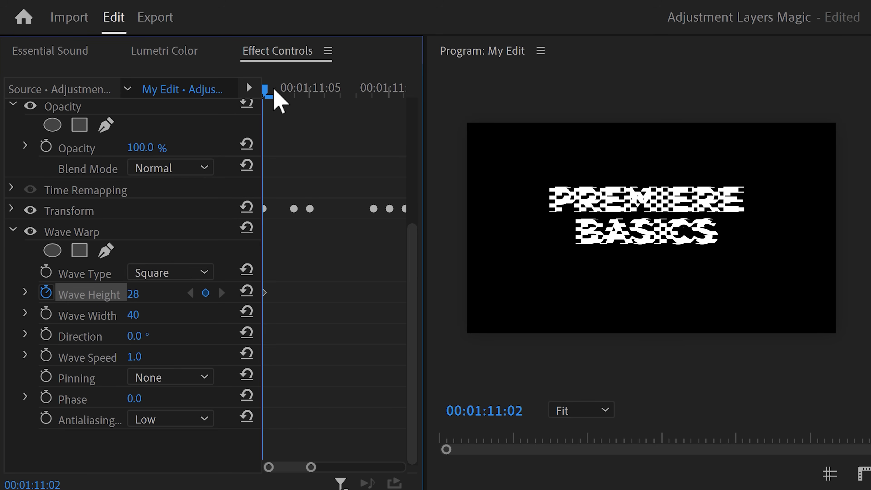
drag(274, 90, 297, 91)
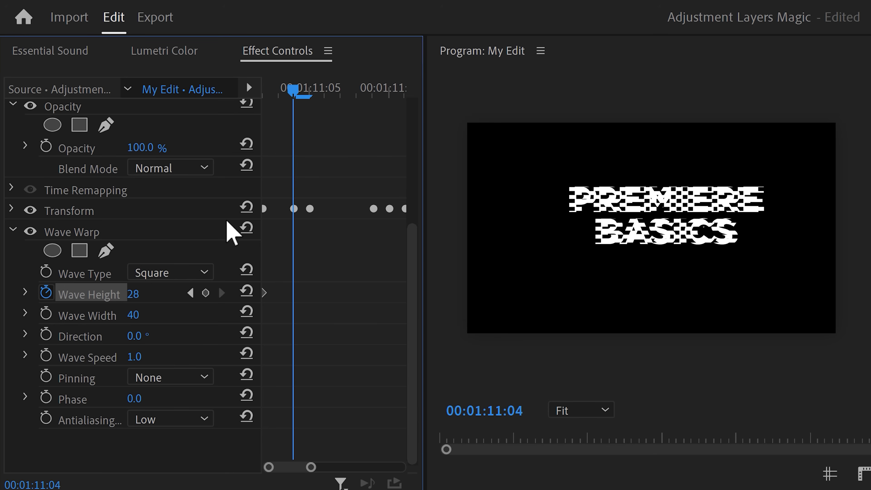
click(205, 293)
drag(293, 92, 308, 92)
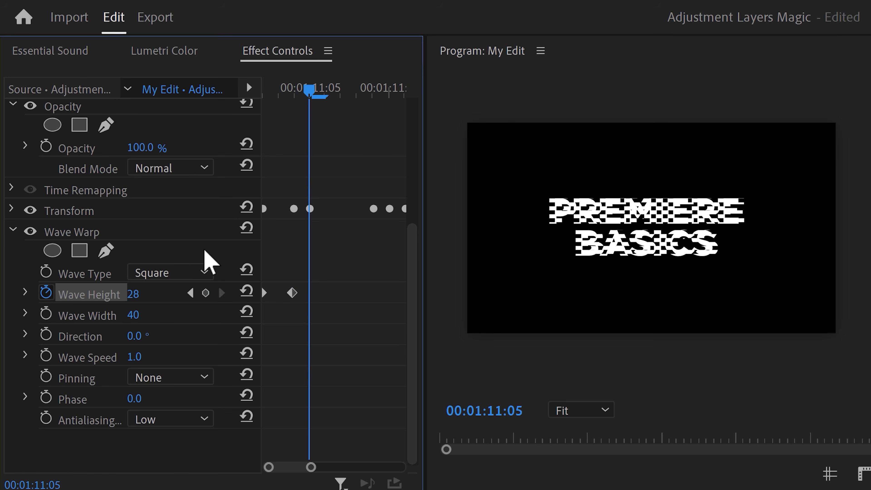
click(143, 292)
text(0)
key(Return)
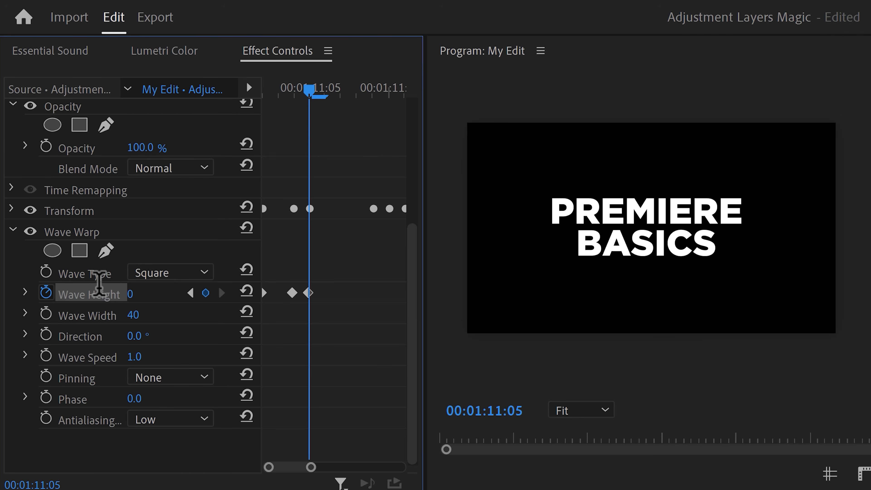
drag(311, 466, 367, 467)
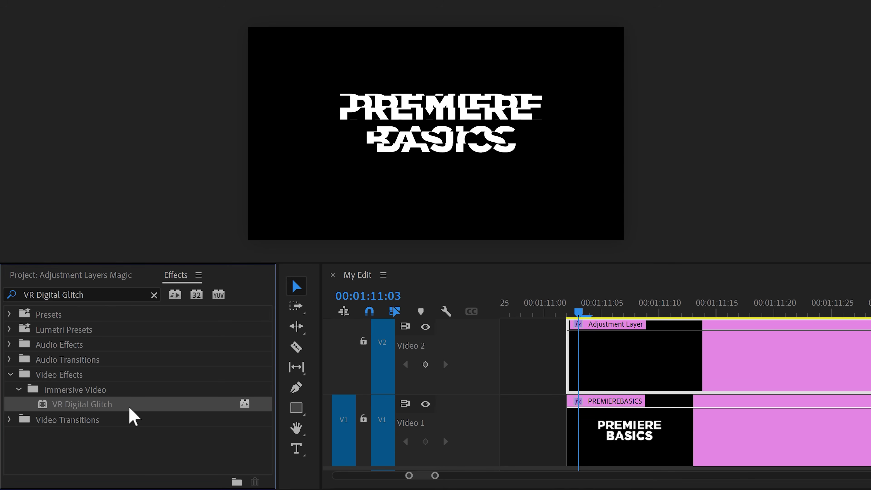
Add VR Digital Glitch to the Adjustment Layer and set its Distortion Rate to 0.
drag(130, 409, 364, 370)
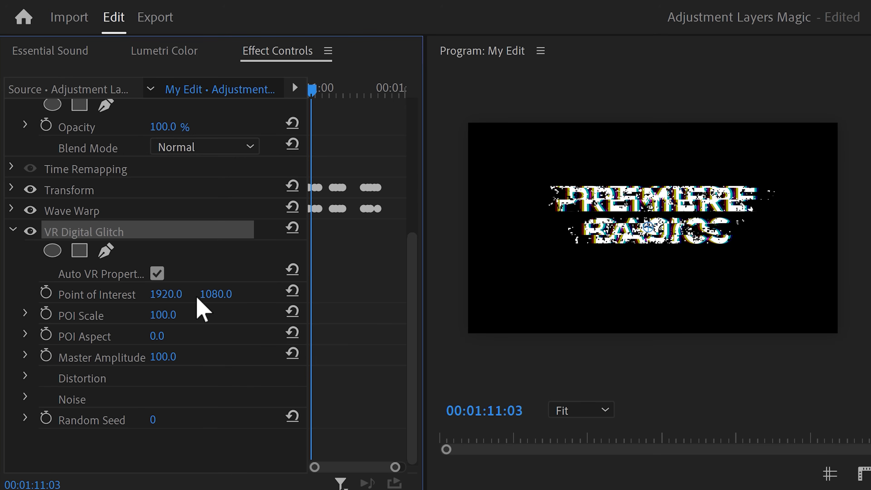
click(26, 377)
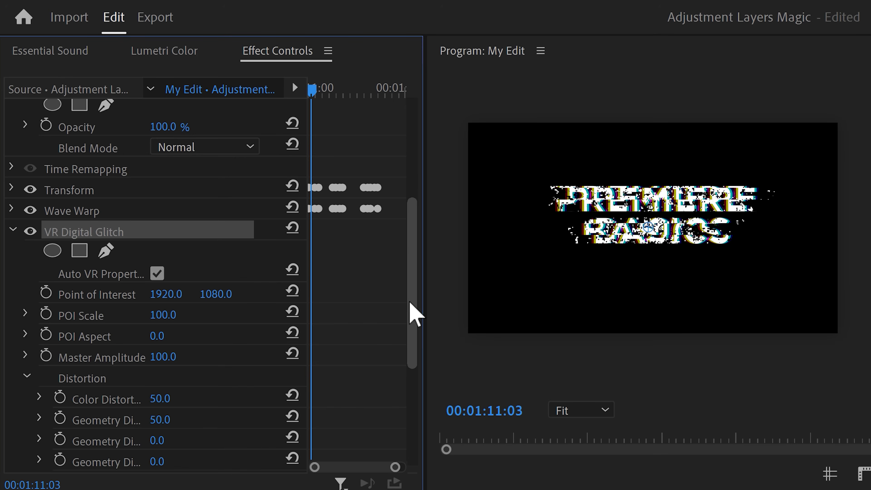
drag(410, 311, 403, 370)
click(173, 374)
text(0)
key(Return)
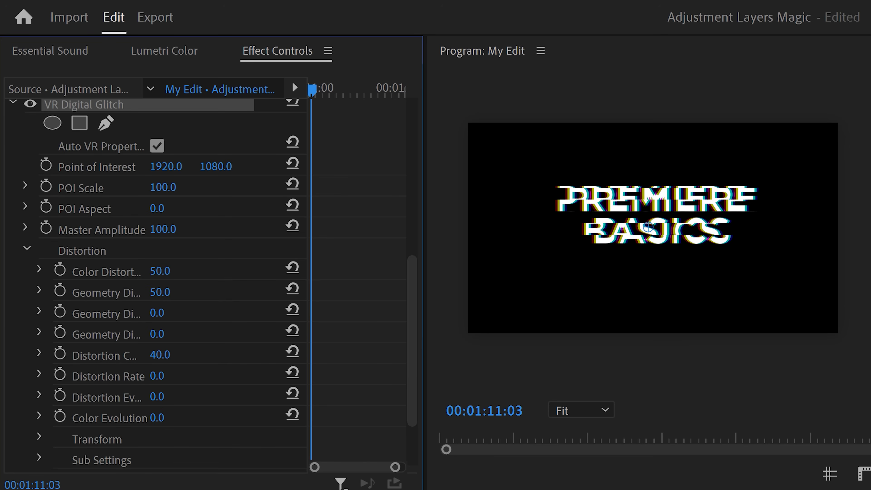
Keyframe Color Distortion at 100 on 00:01:11:02, falling to 0 at 00:01:11:05.
click(311, 90)
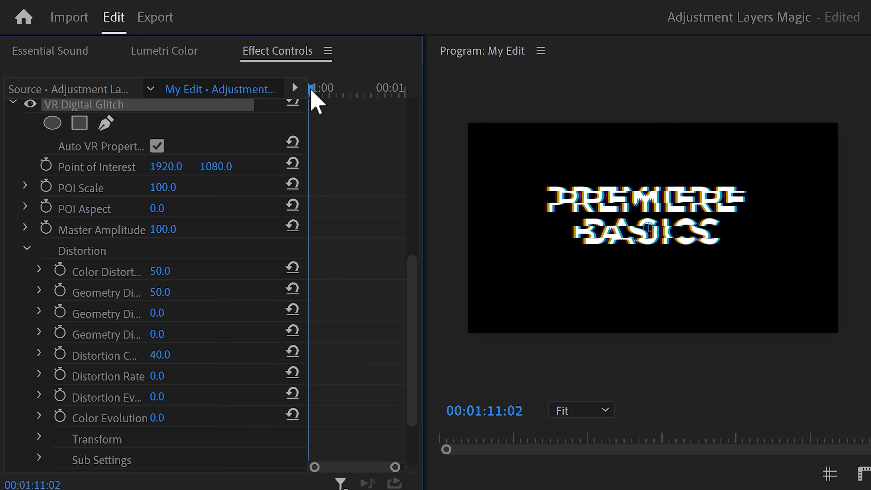
click(160, 271)
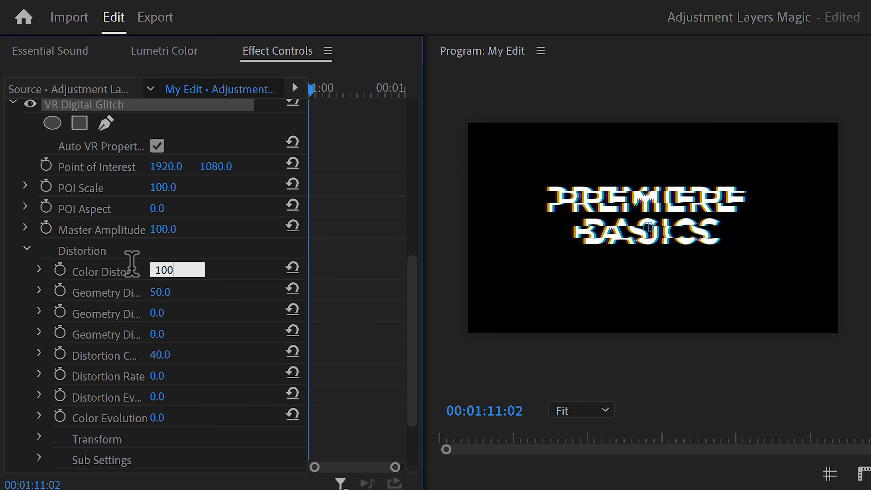
key(Return)
click(59, 270)
drag(311, 89, 321, 94)
click(165, 270)
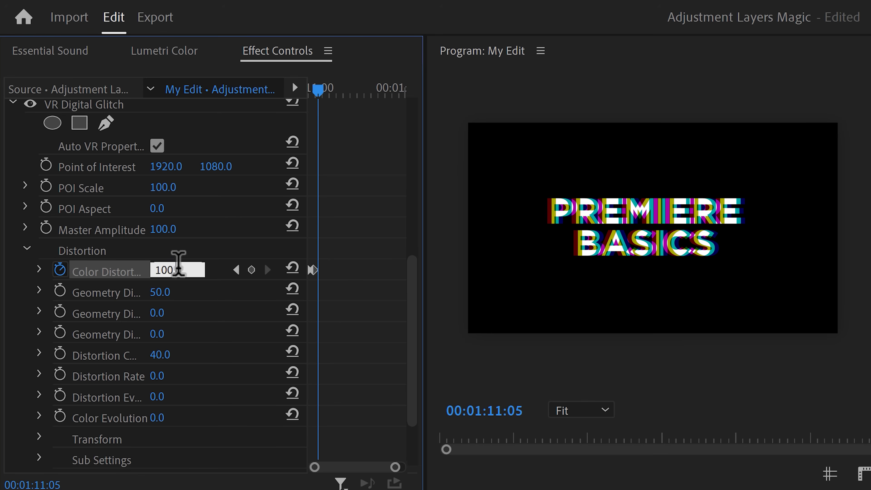
text(0)
key(Return)
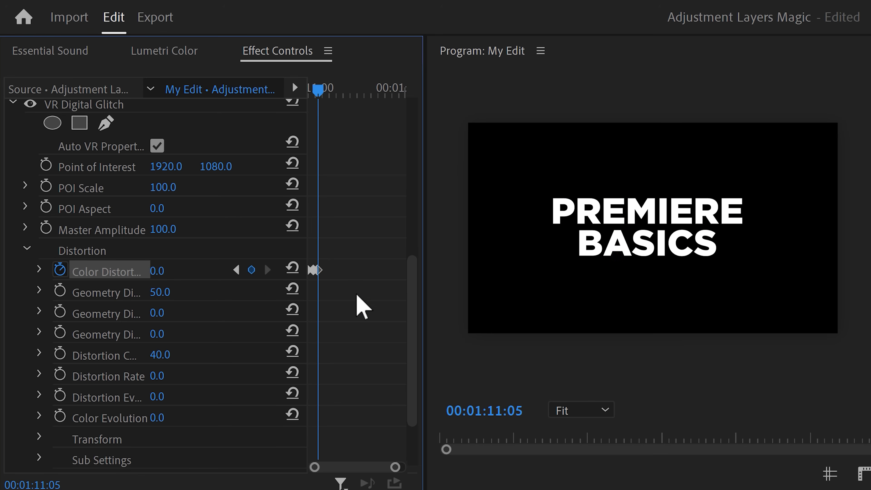